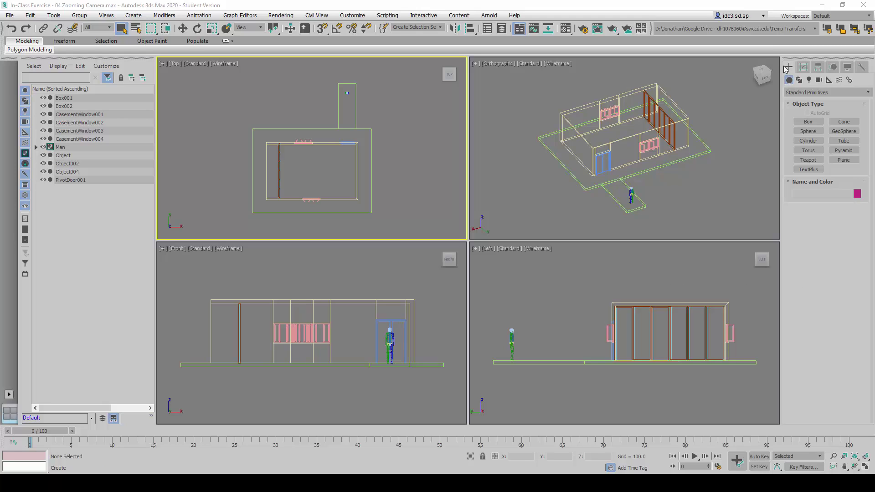
Pick the Free camera type under Cameras and make the Left viewport active.
left_click(818, 79)
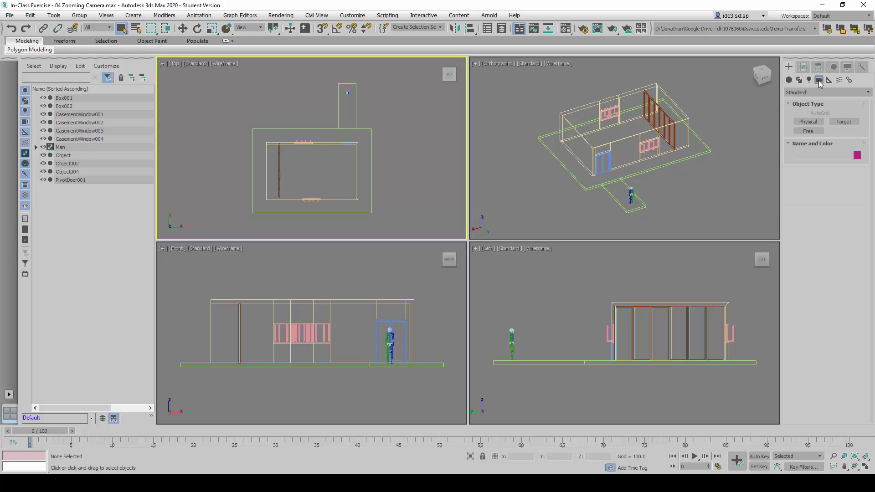
left_click(818, 131)
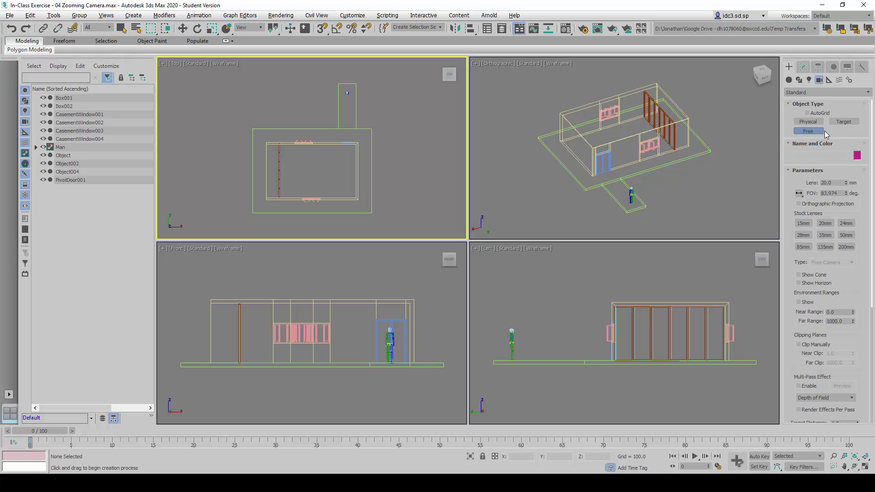
left_click(586, 279)
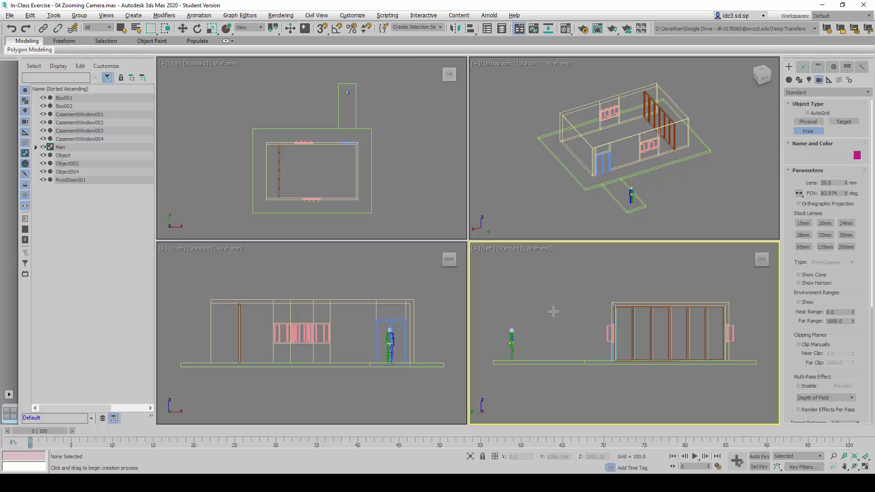
Place the free camera Camera001 in the Left viewport.
left_click(551, 295)
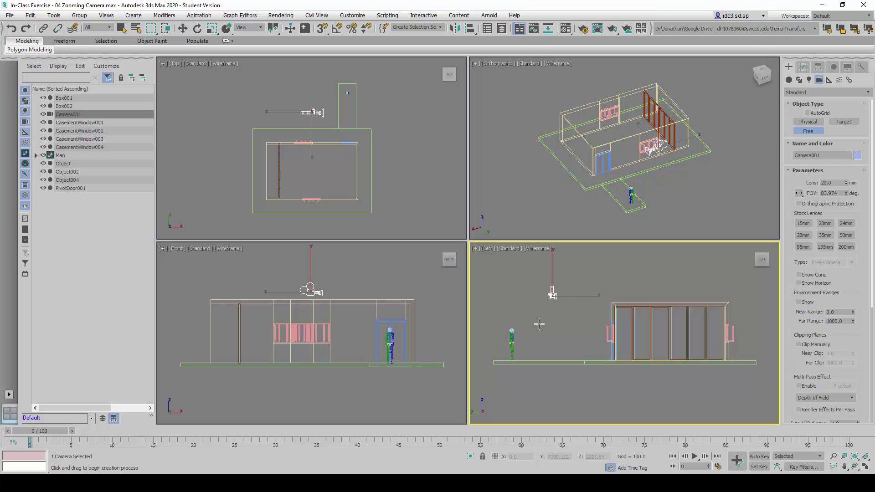
Set Camera001's absolute Z position to 1500 in Move Transform Type-In.
right_click(184, 29)
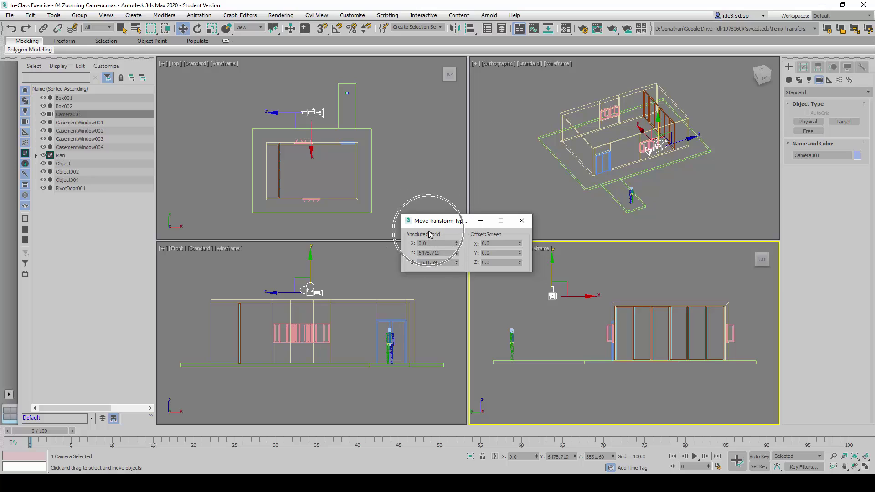
left_click(444, 264)
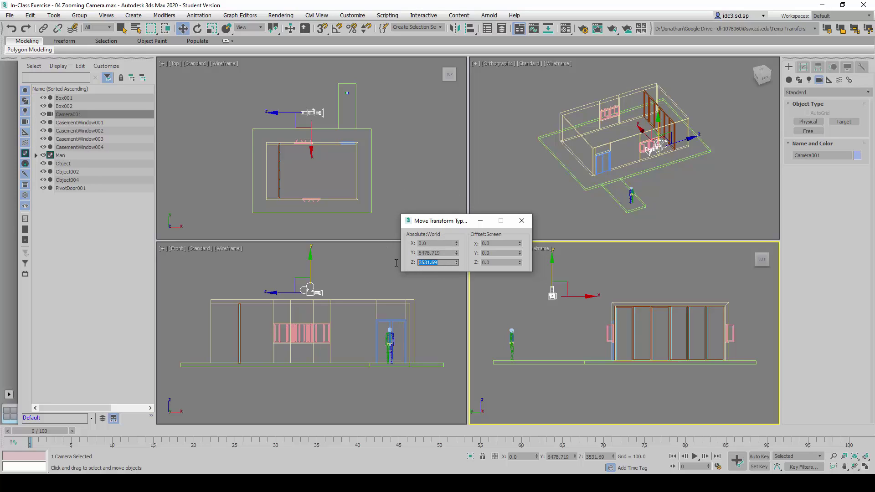
left_click(442, 263)
left_click_drag(440, 263, 408, 269)
type("1500")
key("Return")
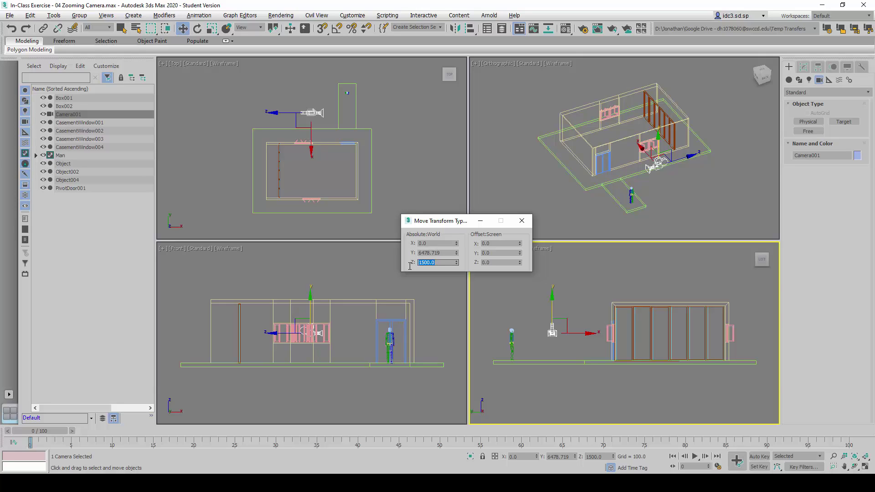
left_click(522, 220)
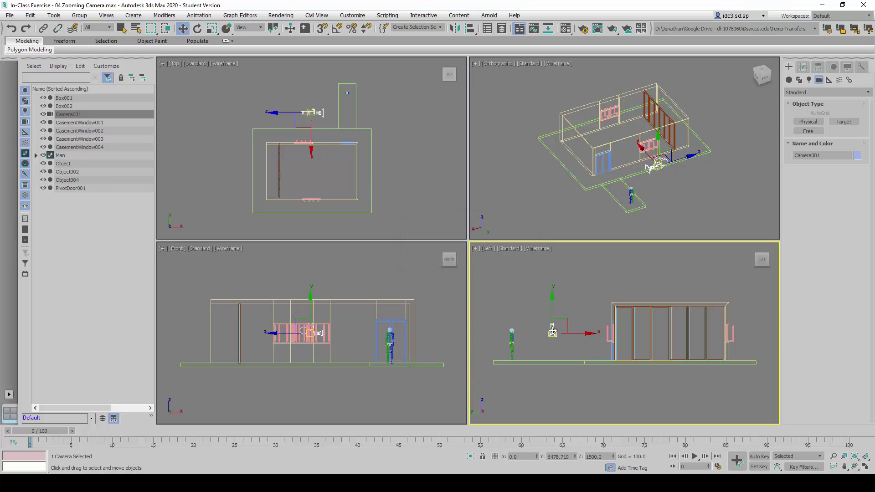
Switch the Orthographic viewport to Camera001's view with shaded display.
right_click(519, 153)
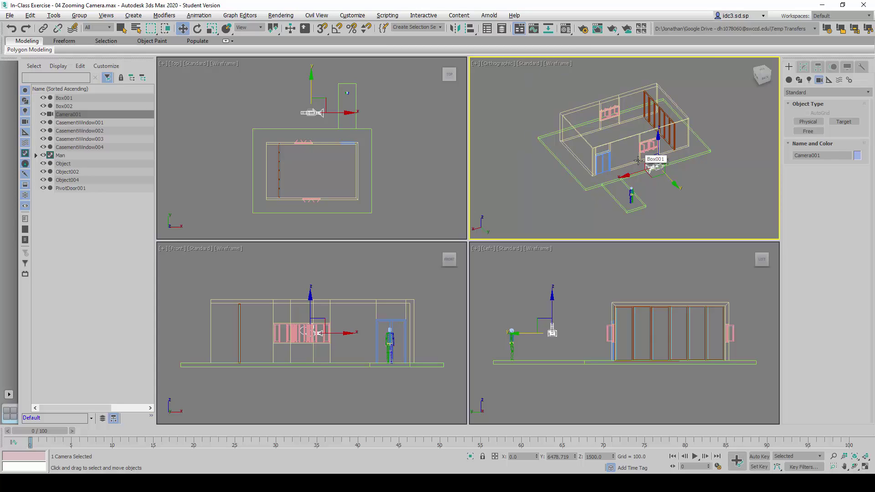
key("c")
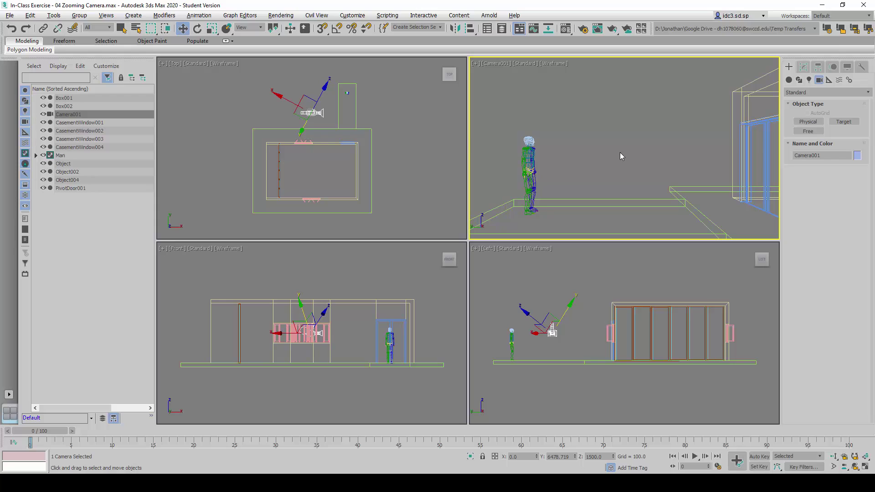
key("F3")
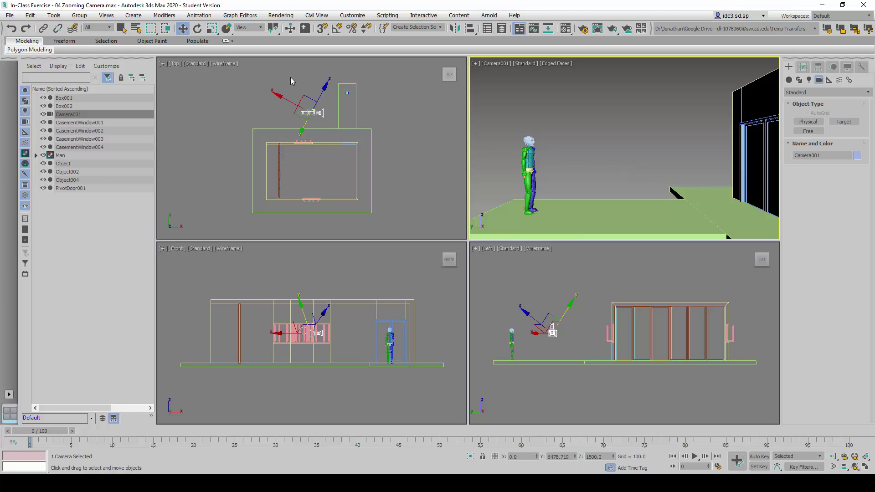
In the Top view, move Camera001 left of the house, facing the glass wall.
right_click(258, 80)
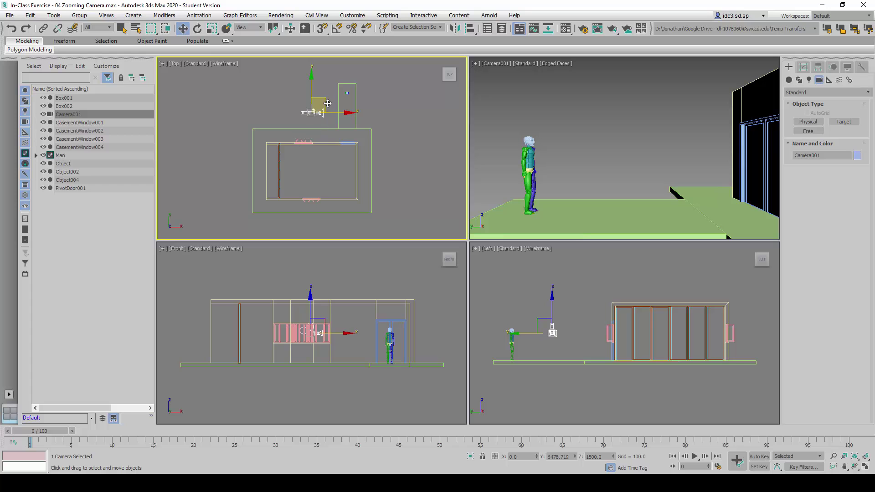
left_click_drag(322, 108, 228, 158)
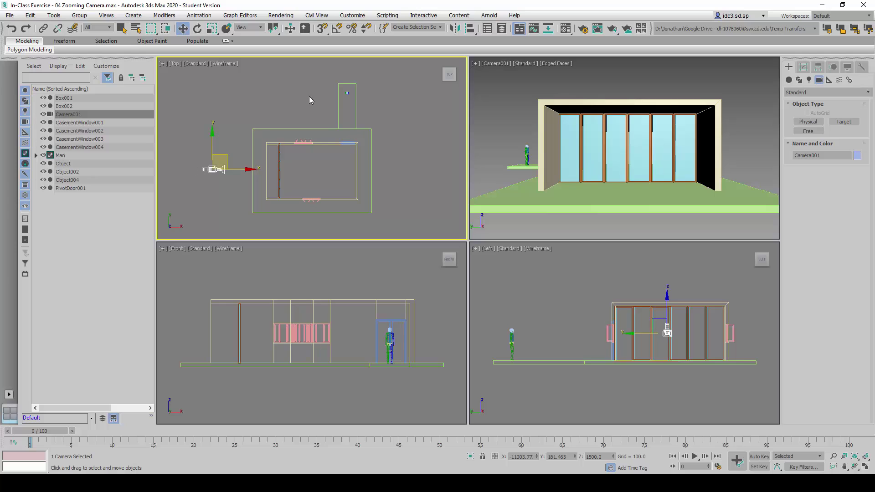
Align Camera001 to the house on Y Position only, Center to Center.
left_click(471, 32)
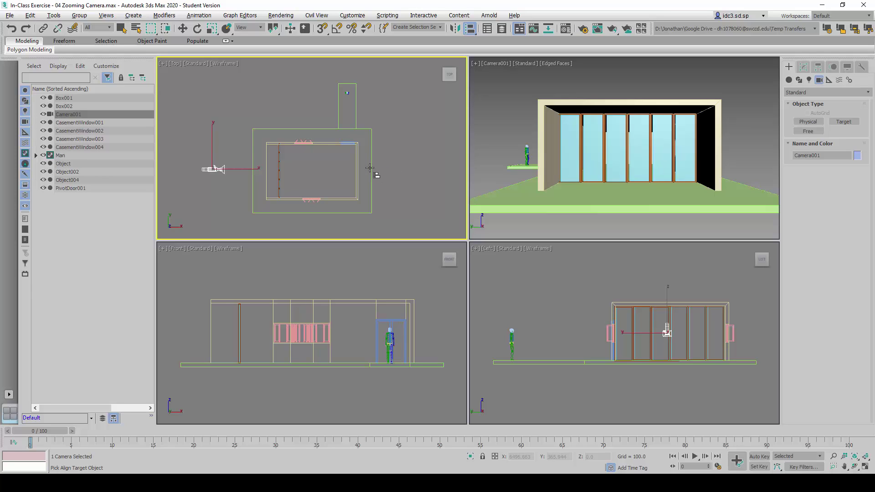
left_click(370, 169)
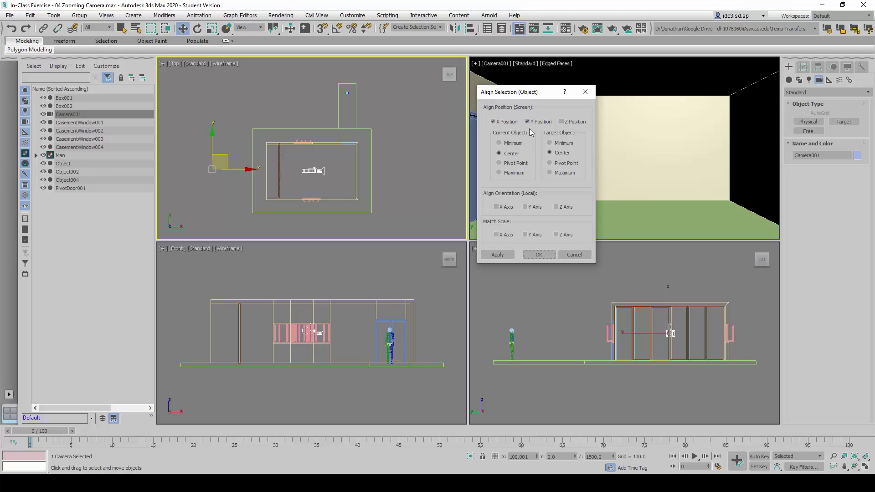
left_click(505, 122)
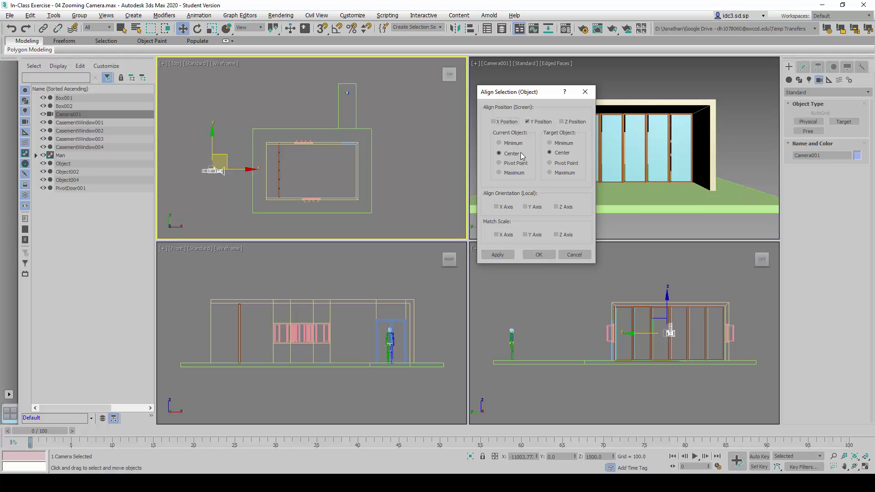
left_click(514, 158)
left_click(555, 155)
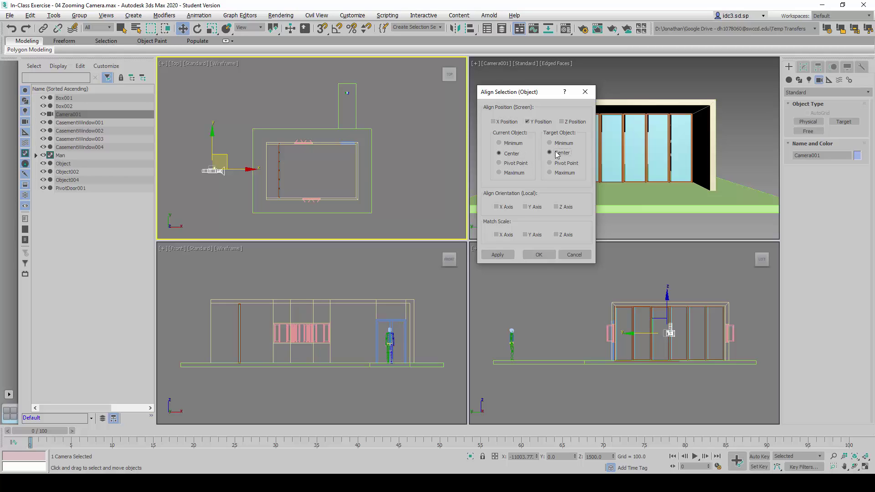
left_click(539, 254)
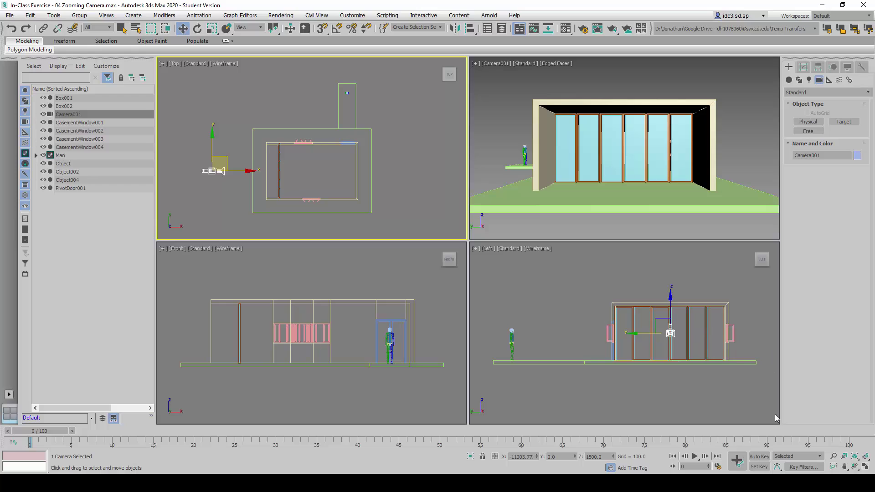
Turn on Auto Key and set a key for Camera001 at frame 0.
left_click(758, 457)
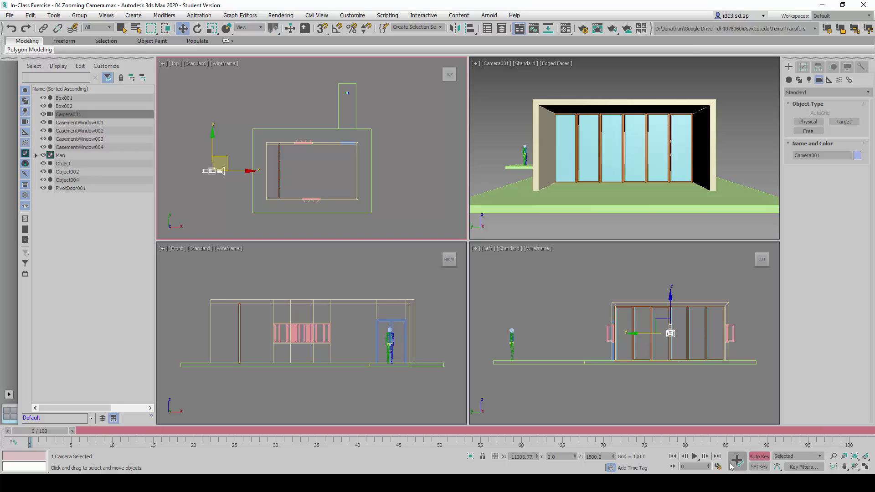
left_click(738, 462)
Go to frame 100 and set Camera001's lens to 150 mm.
left_click(803, 67)
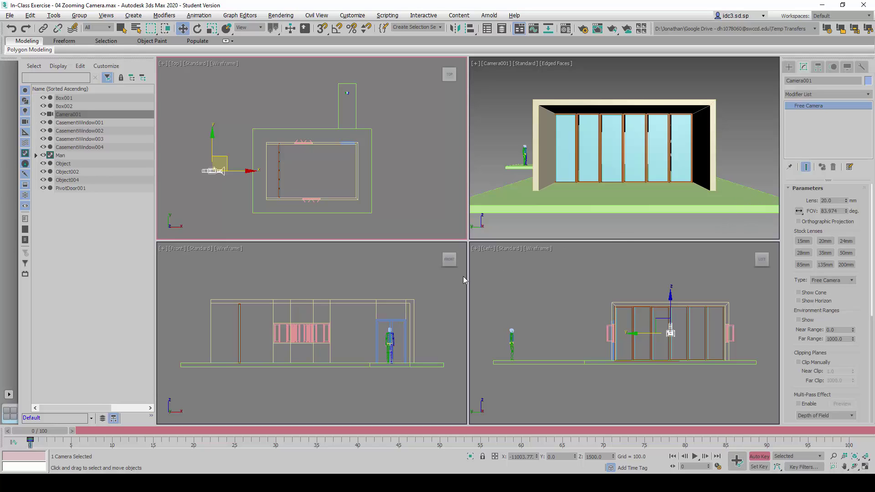
mouse_move(41, 431)
left_mouse_down()
mouse_move(429, 413)
mouse_move(863, 410)
left_mouse_up()
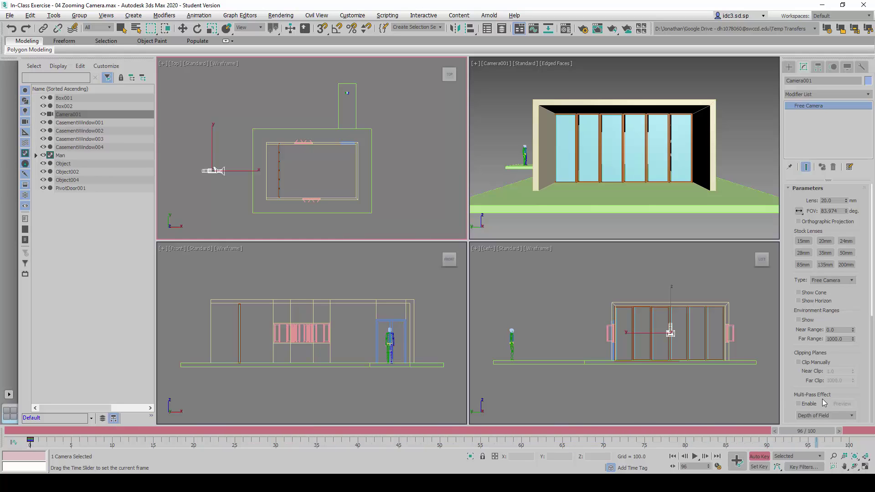
key("w")
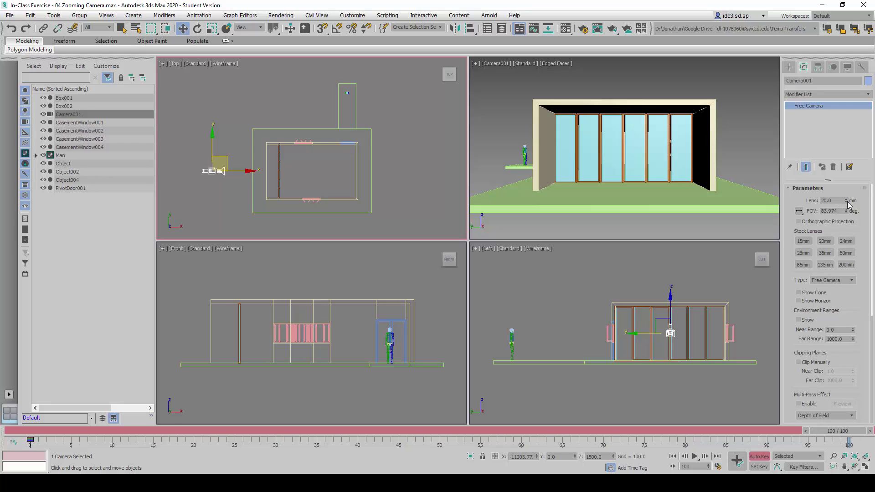
mouse_move(846, 202)
left_mouse_down()
mouse_move(852, 147)
mouse_move(852, 160)
left_mouse_up()
double_click(841, 199)
type("150")
key("Return")
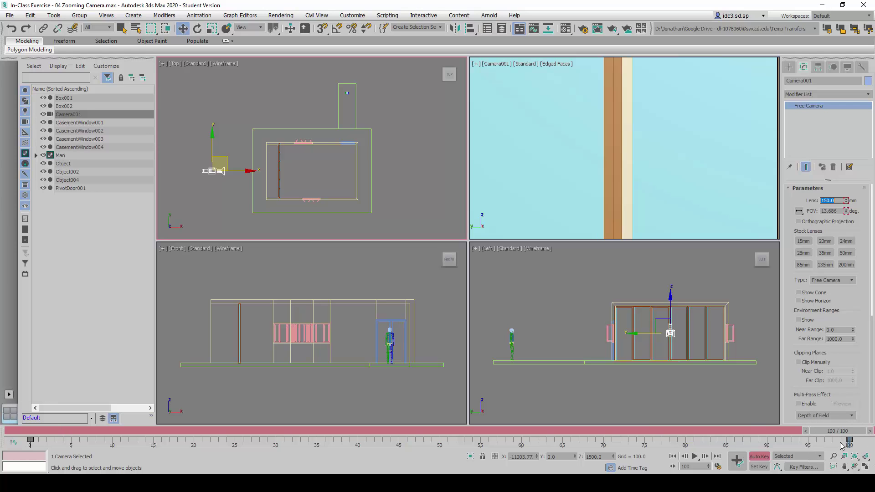
Turn Auto Key off and confirm the Time Configuration settings.
left_click(759, 458)
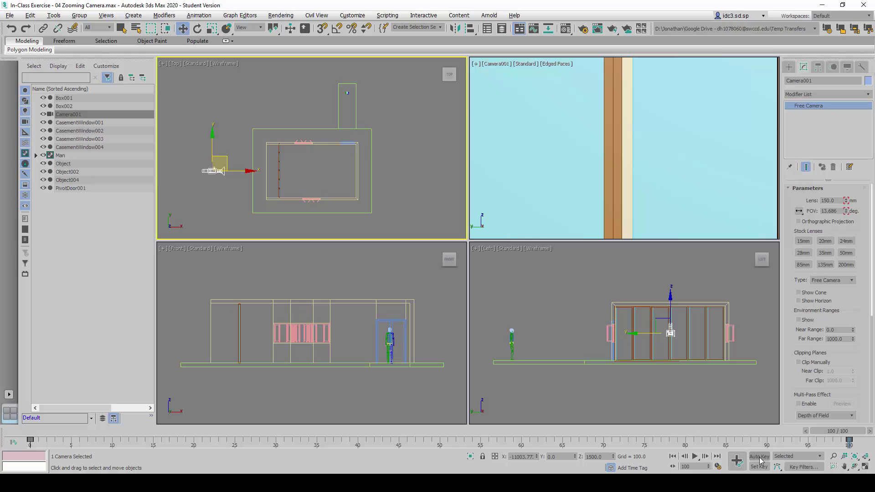
right_click(696, 461)
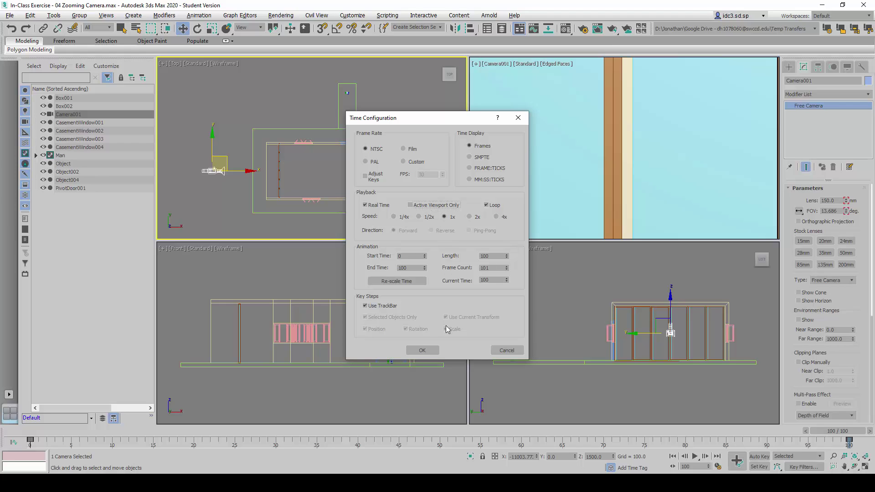
left_click(423, 351)
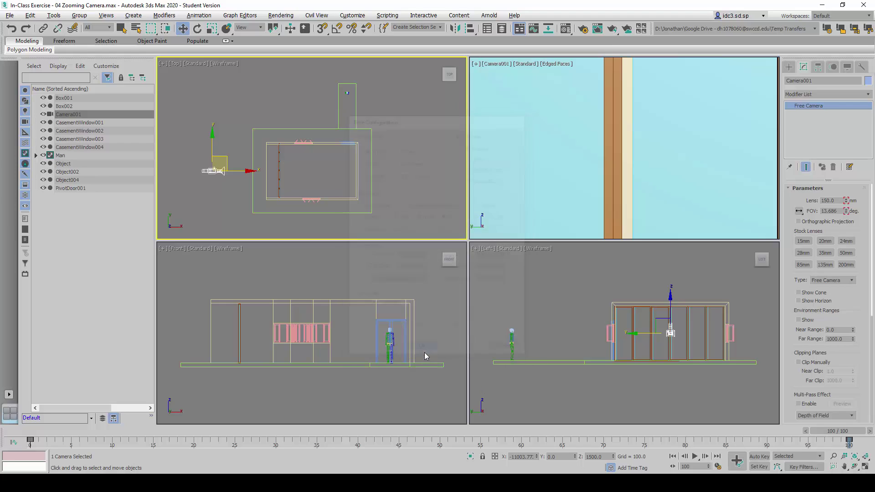
Play the animation to watch Camera001 zoom from 20 mm to 150 mm.
left_click(695, 457)
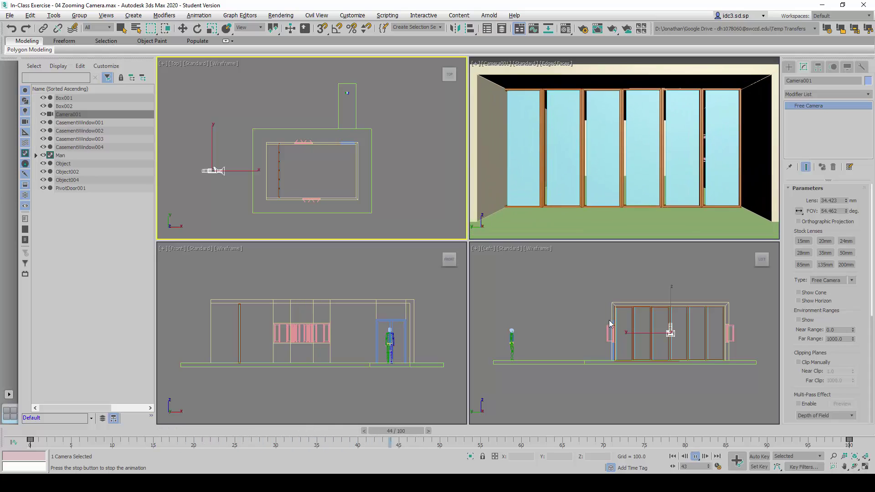